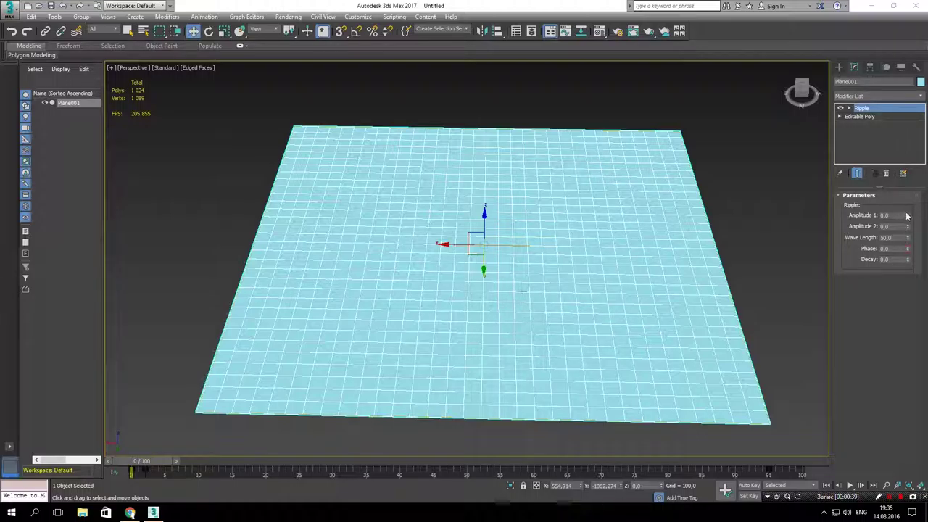
# - Start raising the Ripple's Amplitude 1 above zero
pyautogui.moveTo(908, 216); pyautogui.dragTo(902, 135)
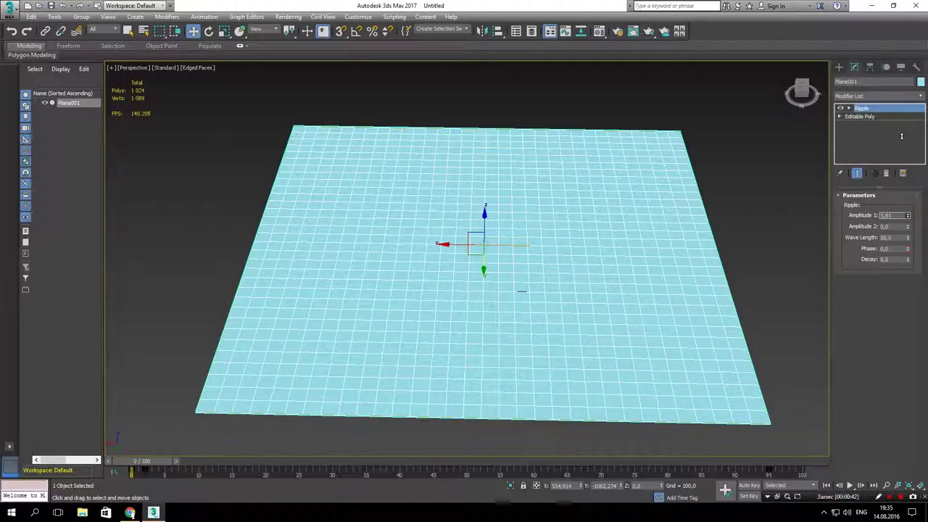
# - Drag Ripple Amplitude 1 up to 300 and enter 300 for Amplitude 2
pyautogui.moveTo(902, 136)
pyautogui.mouseDown()
pyautogui.moveTo(898, 459)
pyautogui.moveTo(833, 438)
pyautogui.mouseUp()
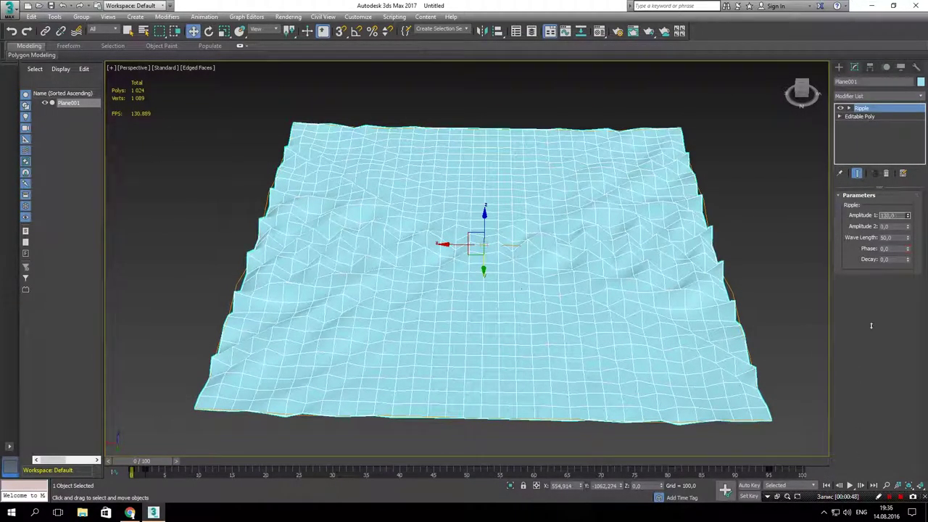
pyautogui.moveTo(834, 438)
pyautogui.mouseDown()
pyautogui.moveTo(879, 444)
pyautogui.moveTo(872, 417)
pyautogui.mouseUp()
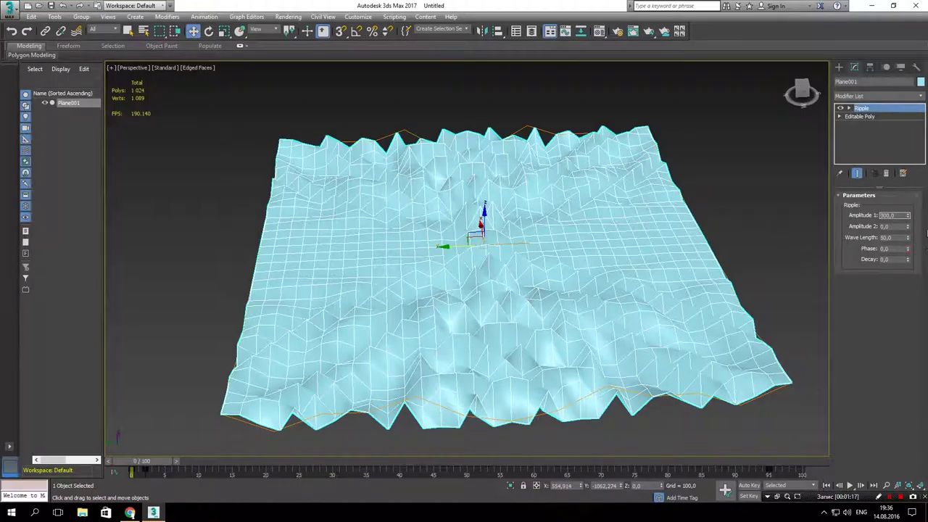
pyautogui.click(902, 227)
pyautogui.write('50')
pyautogui.press('Return')
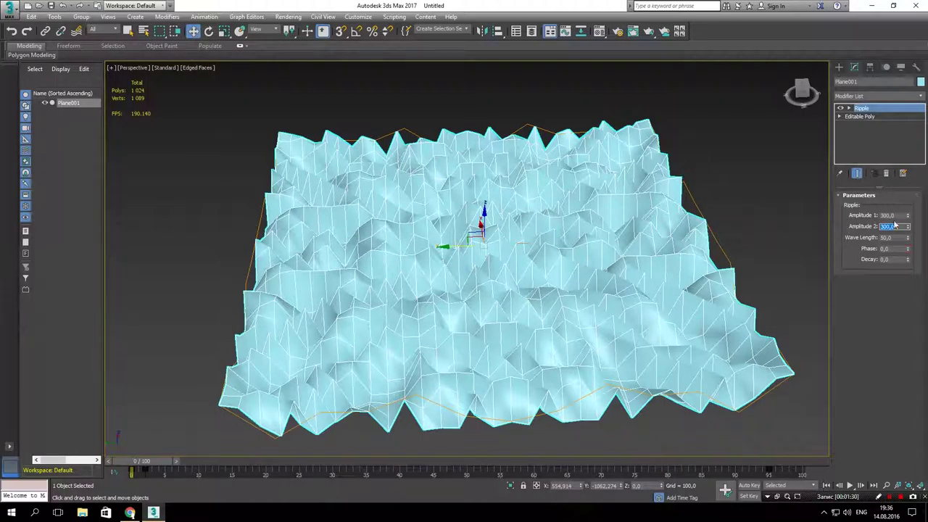
# - Give the Ripple Wave Length 56,5, Phase 9,1 and Decay 0,001
pyautogui.moveTo(909, 240); pyautogui.dragTo(907, 231)
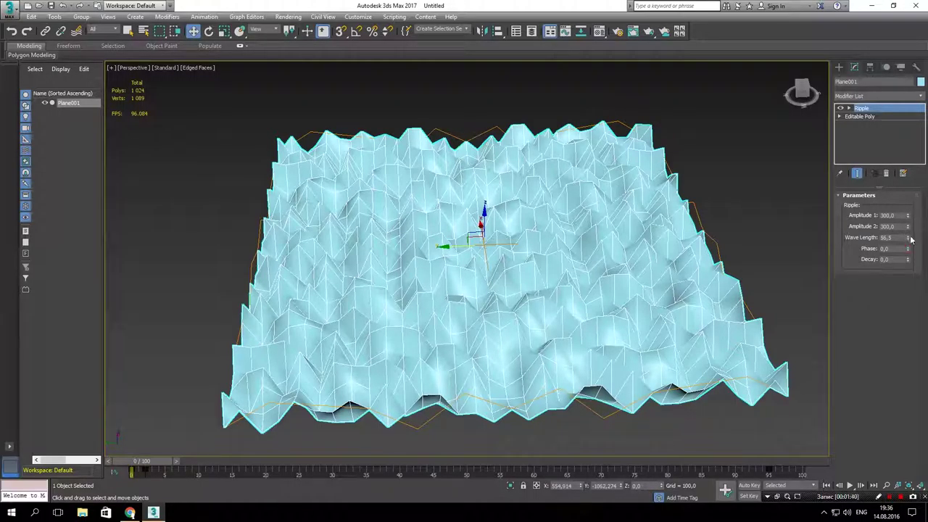
pyautogui.moveTo(909, 251); pyautogui.dragTo(913, 209)
pyautogui.moveTo(913, 209); pyautogui.dragTo(916, 206)
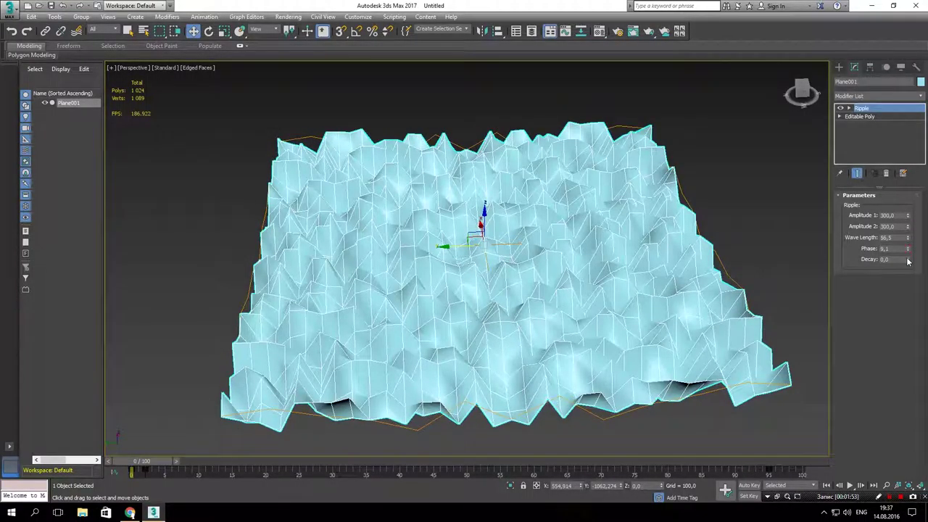
pyautogui.click(910, 258)
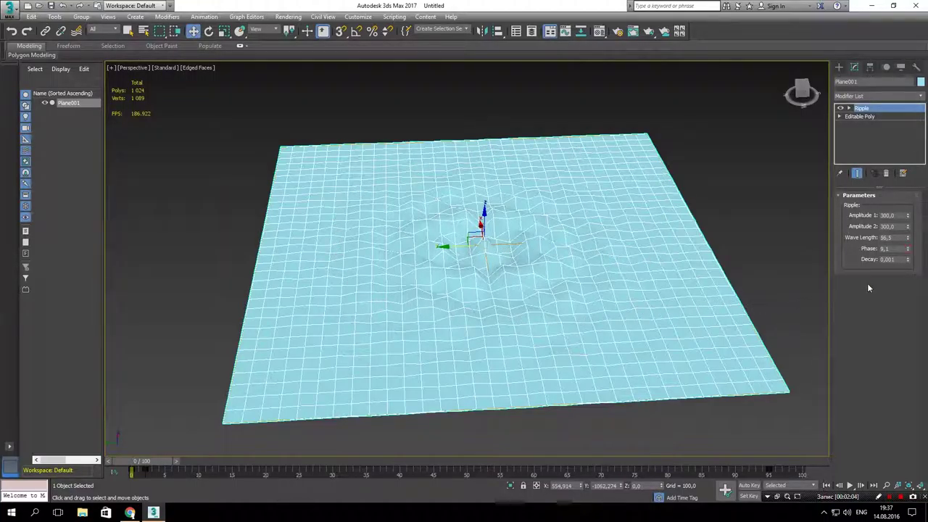
# - Compare Decay at 0 and 0,001, keep 0,001, then nudge the plane and orbit the view
pyautogui.rightClick(907, 261)
pyautogui.click(907, 257)
pyautogui.rightClick(908, 262)
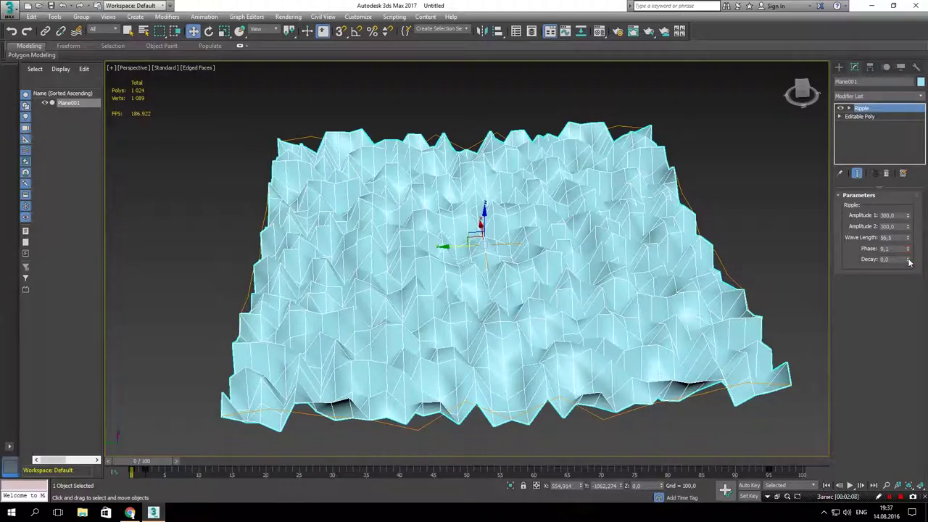
pyautogui.click(907, 258)
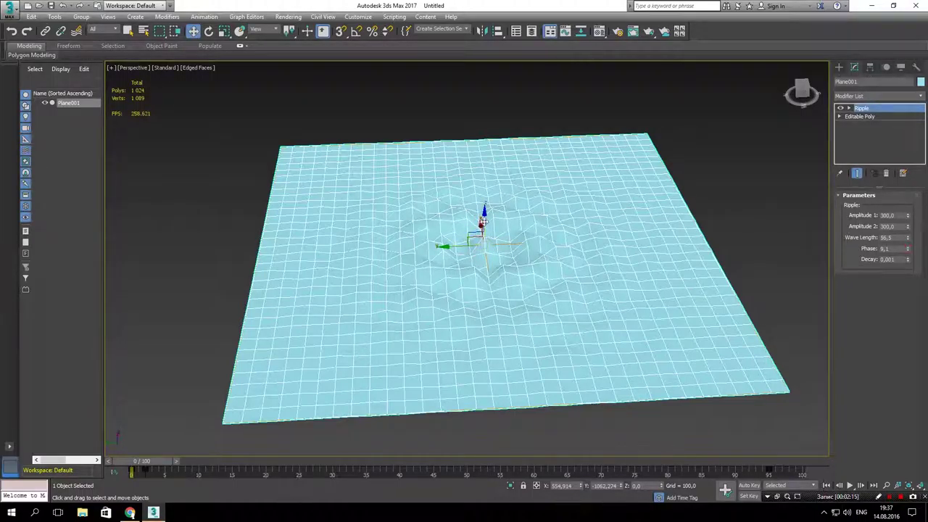
pyautogui.moveTo(482, 216); pyautogui.dragTo(484, 205)
pyautogui.keyDown('alt'); pyautogui.moveTo(422, 277); pyautogui.dragTo(465, 273, button='middle'); pyautogui.keyUp('alt')
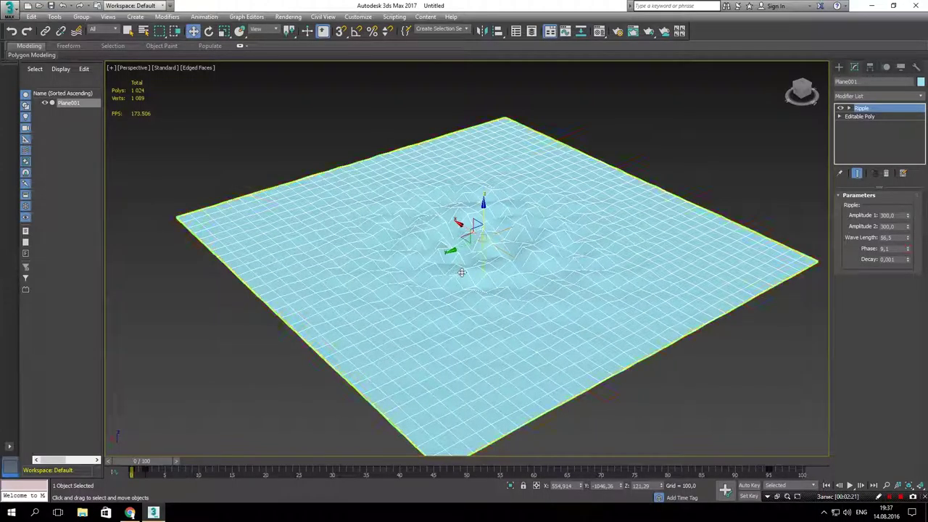
# - Set the Ripple Phase back to 0
pyautogui.click(898, 248)
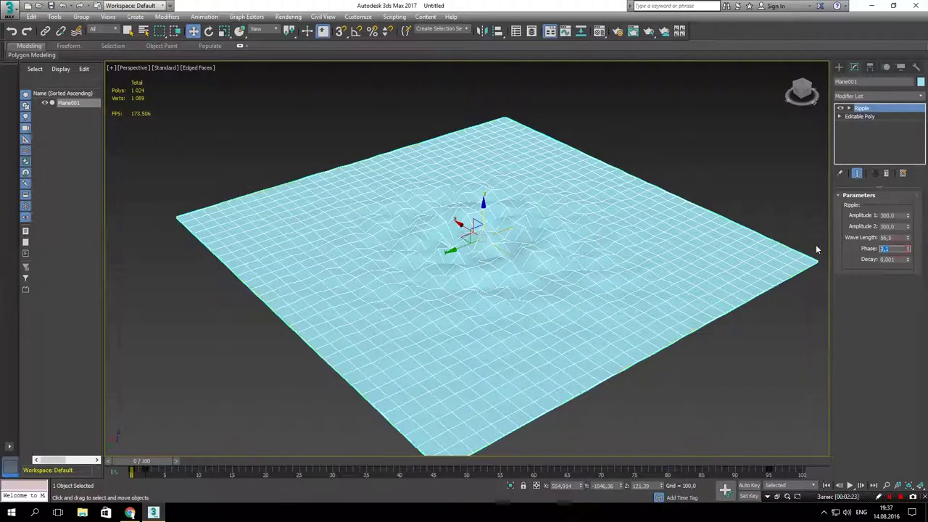
pyautogui.write('0')
pyautogui.press('Return')
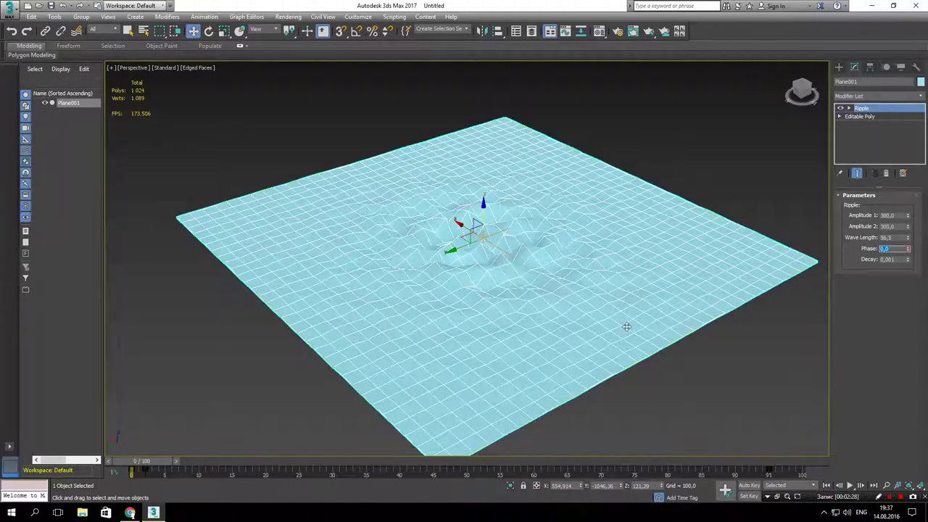
pyautogui.click(765, 468)
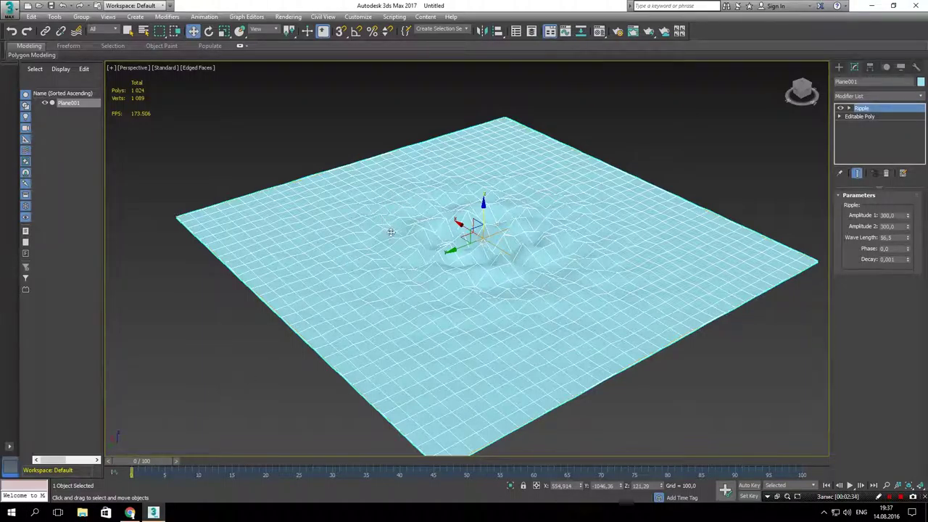
pyautogui.moveTo(391, 232); pyautogui.dragTo(384, 217, button='middle')
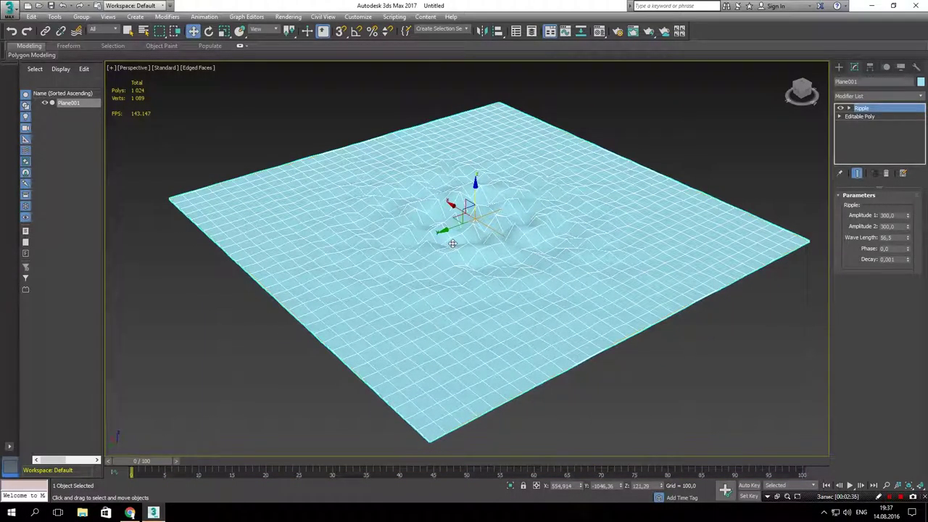
# - Step Phase up and down to preview the ripple motion, then switch Auto Key on
pyautogui.click(908, 247)
pyautogui.click(908, 247)
pyautogui.click(908, 247)
pyautogui.click(908, 250)
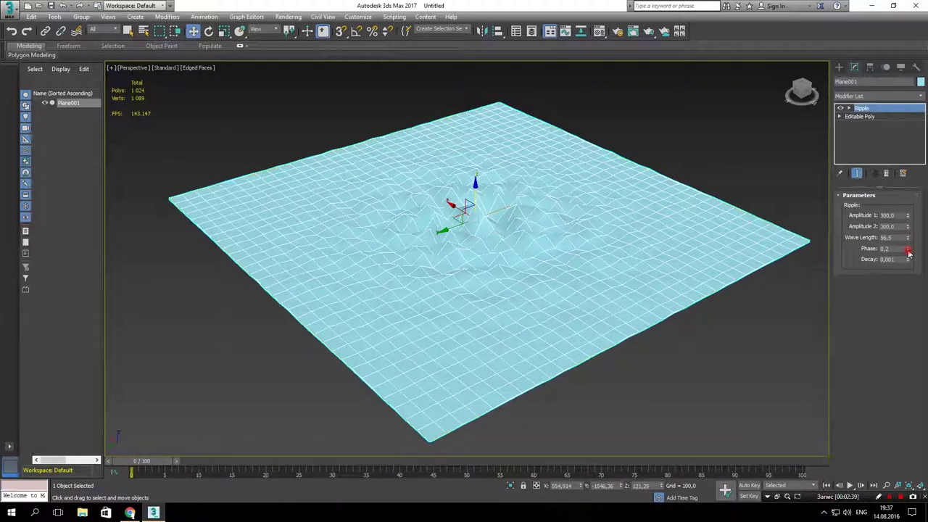
pyautogui.click(908, 250)
pyautogui.click(908, 250)
pyautogui.click(907, 251)
pyautogui.click(908, 247)
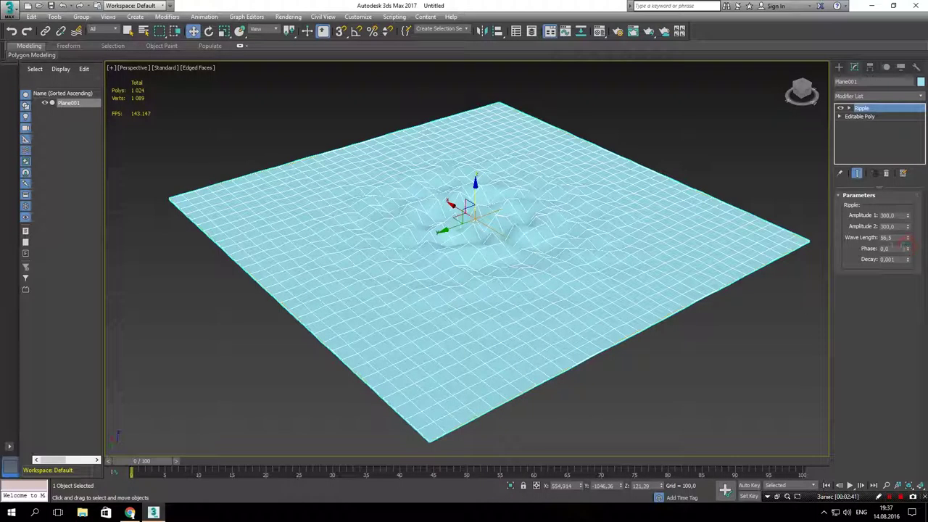
pyautogui.click(749, 485)
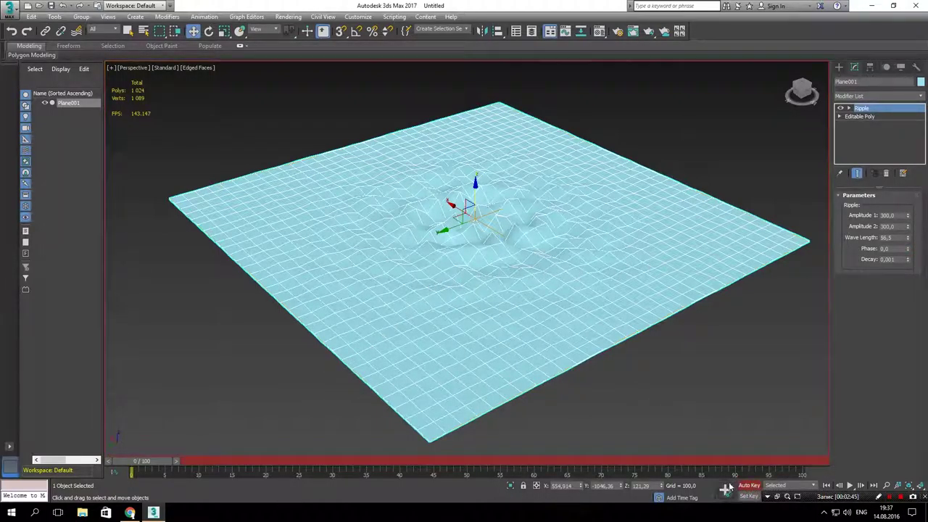
# - Test-nudge Phase to 0,1 around frame 1, then return it to 0,0
pyautogui.click(909, 248)
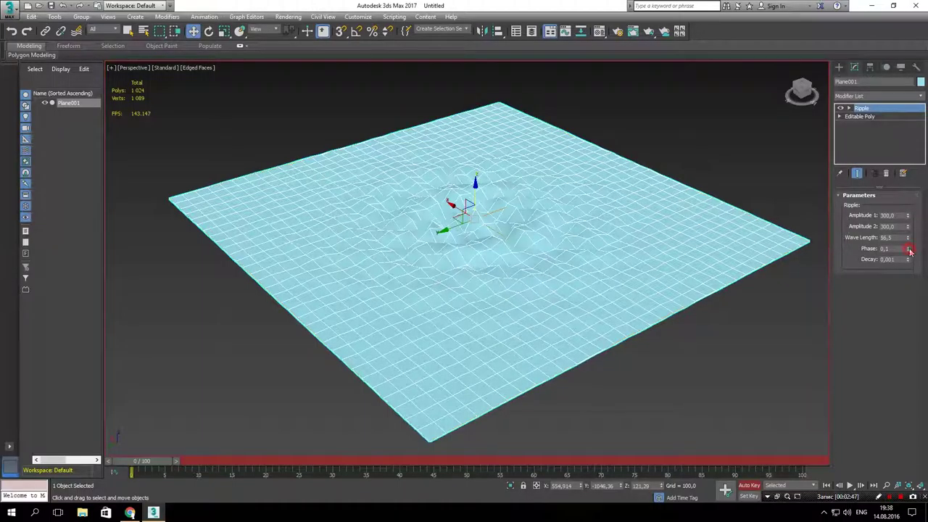
pyautogui.click(176, 461)
pyautogui.click(907, 250)
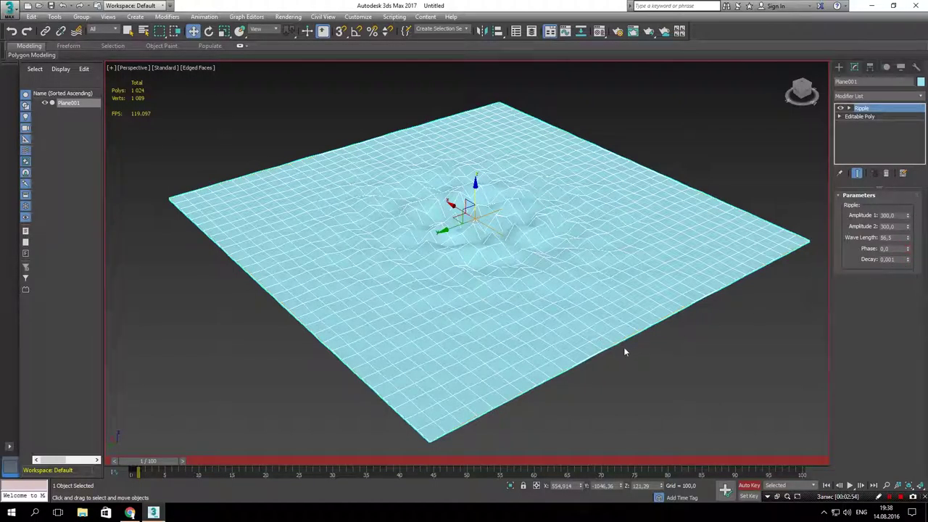
# - At frame 100, key the Ripple Phase to 1
pyautogui.moveTo(138, 462)
pyautogui.mouseDown()
pyautogui.moveTo(719, 468)
pyautogui.moveTo(781, 456)
pyautogui.mouseUp()
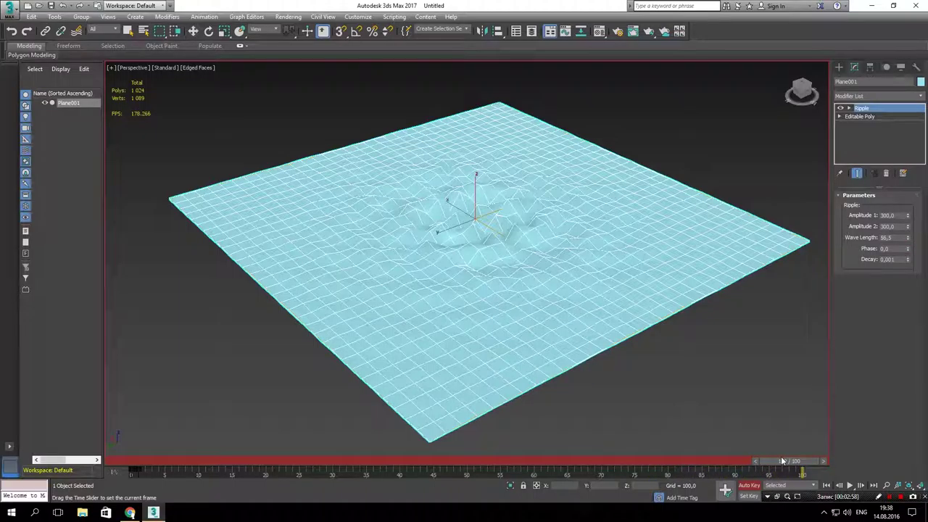
pyautogui.press('w')
pyautogui.press('Tab')
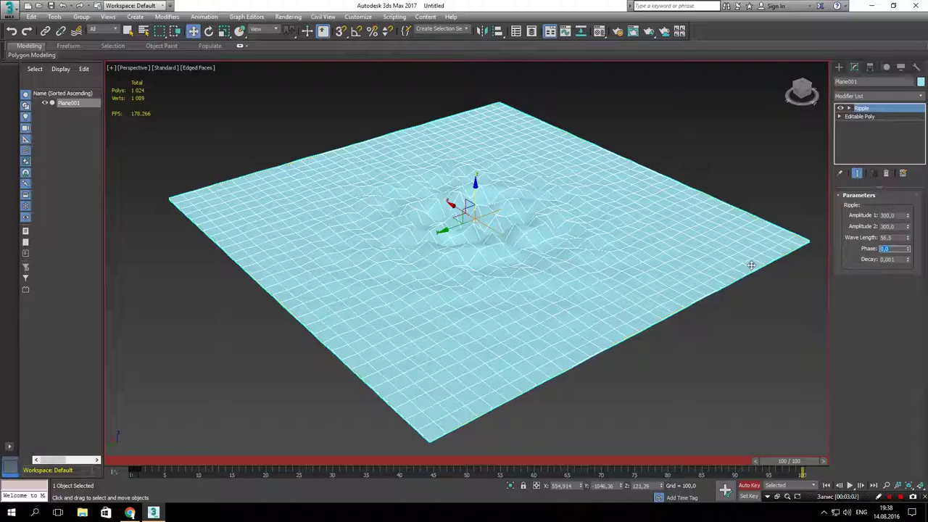
pyautogui.write('1')
# - Return to frame 0 and scrub the timeline to check the ripple motion
pyautogui.moveTo(789, 464)
pyautogui.mouseDown()
pyautogui.moveTo(490, 437)
pyautogui.moveTo(86, 438)
pyautogui.mouseUp()
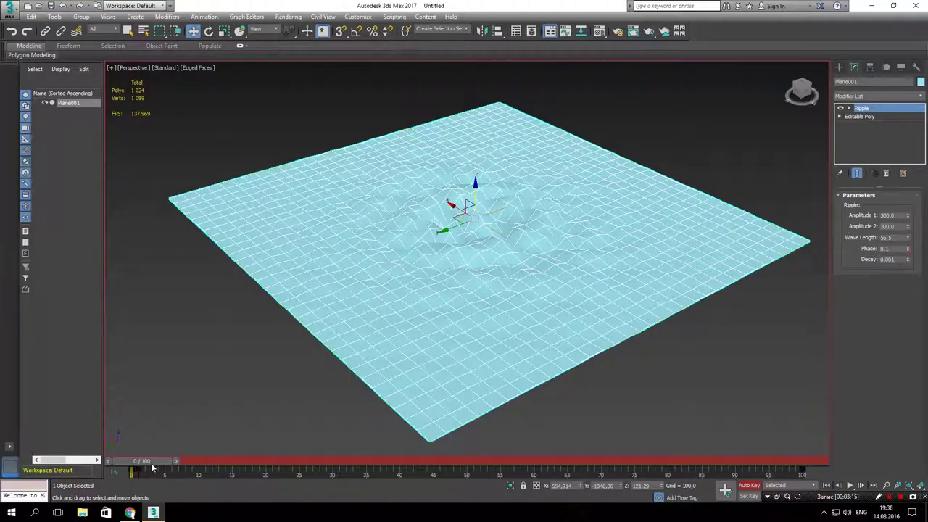
pyautogui.moveTo(152, 464)
pyautogui.mouseDown()
pyautogui.moveTo(472, 450)
pyautogui.moveTo(132, 461)
pyautogui.mouseUp()
pyautogui.press('w')
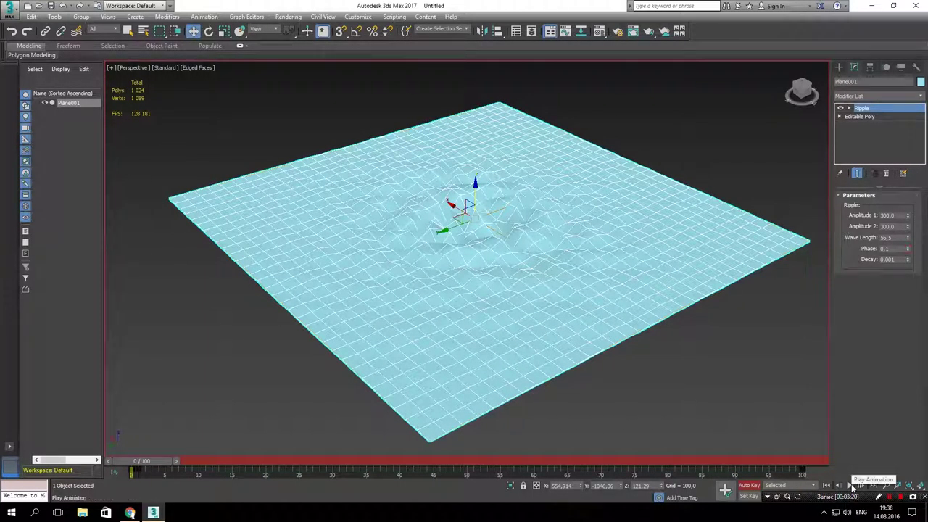
# - Play and stop the animation, then delete the Phase key near frame 100
pyautogui.click(852, 486)
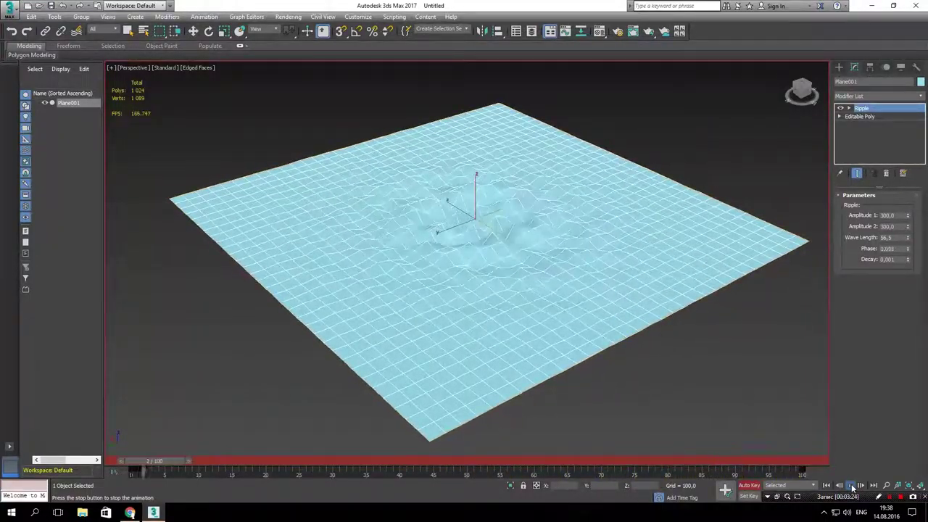
pyautogui.click(852, 486)
pyautogui.press('w')
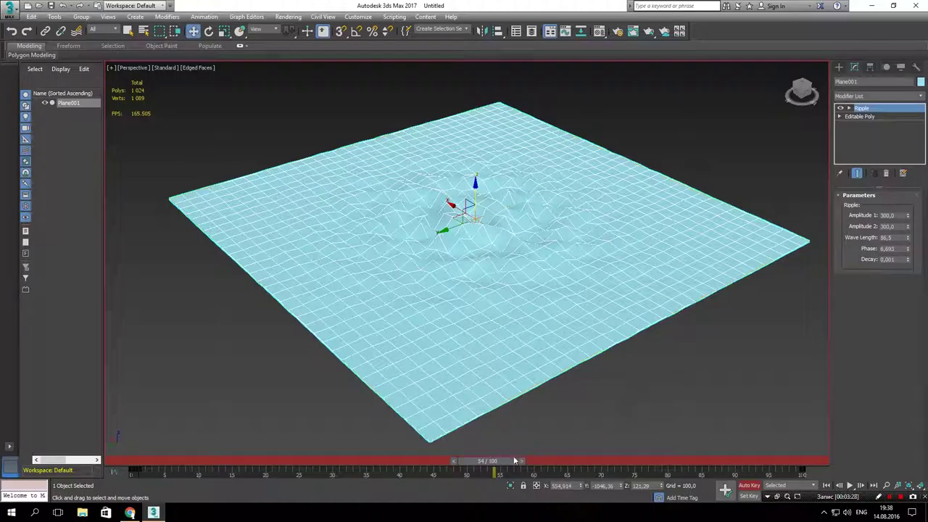
pyautogui.click(781, 475)
pyautogui.press('Delete')
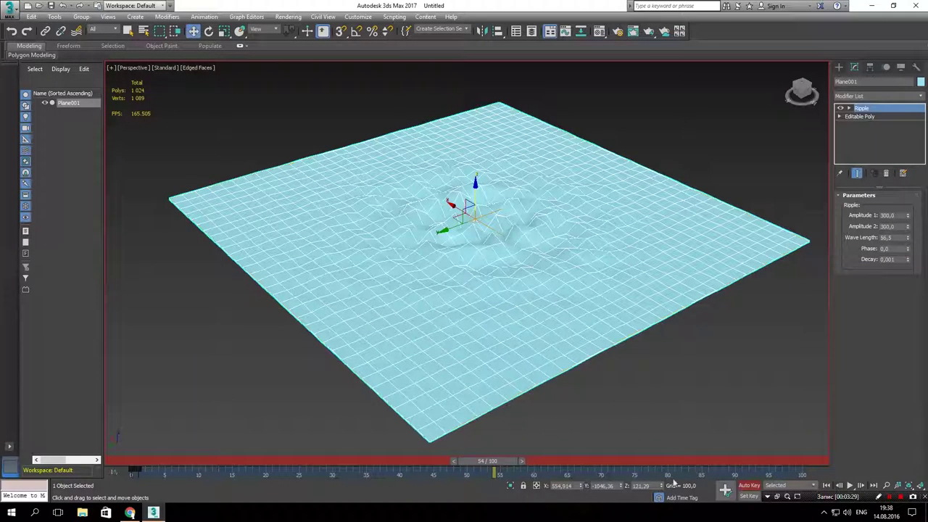
# - Key Phase 4, 6 and 8 at frames 33, 61 and 92
pyautogui.moveTo(488, 461); pyautogui.dragTo(355, 461)
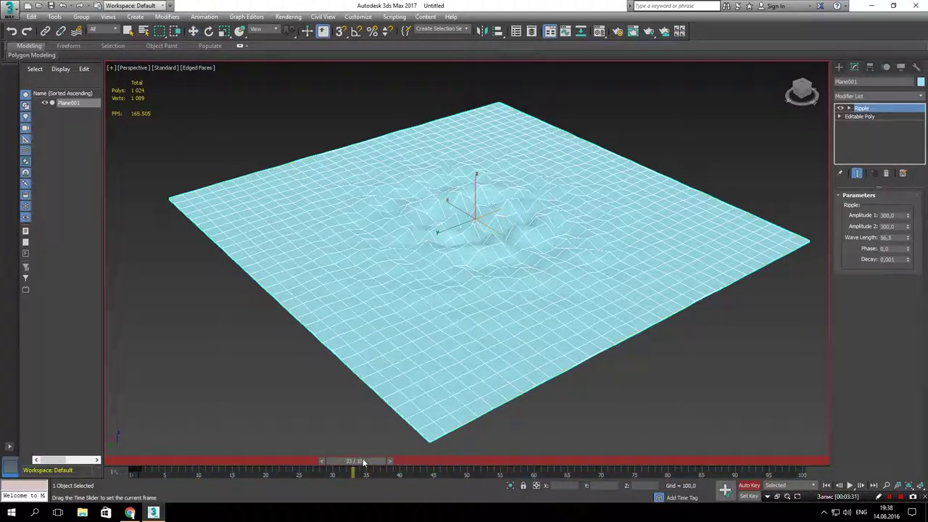
pyautogui.doubleClick(885, 249)
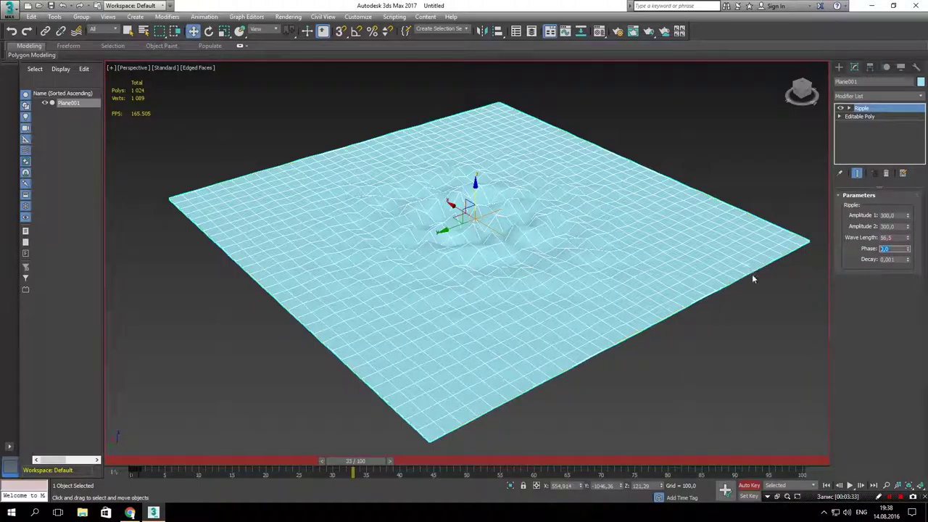
pyautogui.write('4')
pyautogui.press('Return')
pyautogui.moveTo(368, 461); pyautogui.dragTo(540, 461)
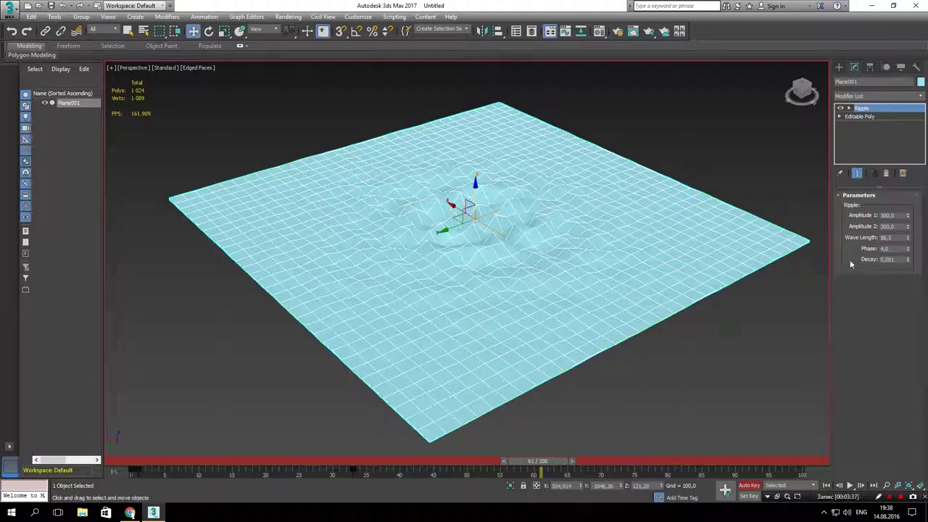
pyautogui.doubleClick(899, 249)
pyautogui.write('6')
pyautogui.write('6')
pyautogui.press('Return')
pyautogui.moveTo(540, 463); pyautogui.dragTo(740, 457)
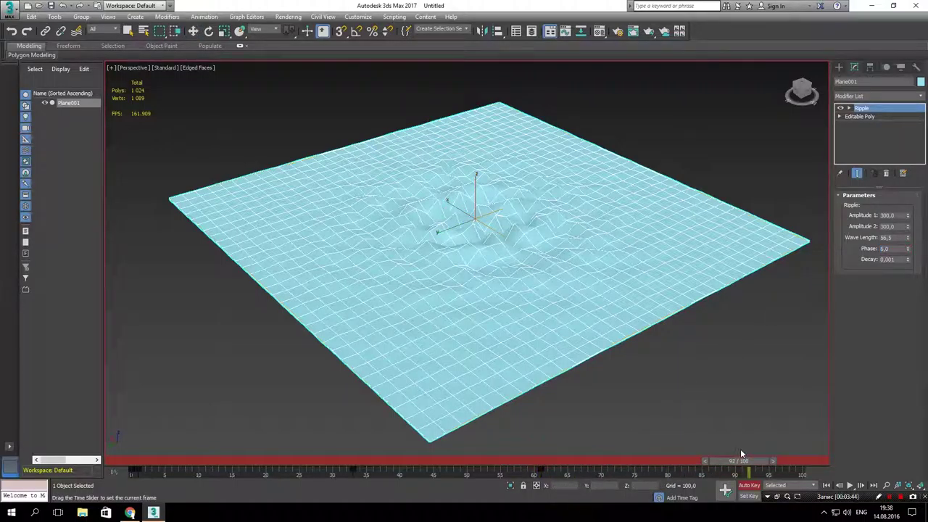
pyautogui.click(898, 249)
pyautogui.write('60,')
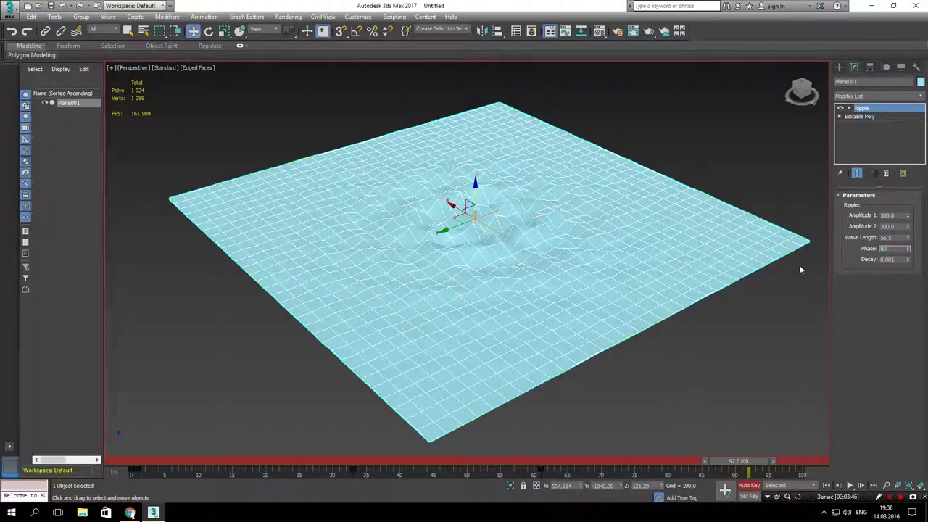
pyautogui.write('8')
pyautogui.press('Return')
# - Play the ripple animation from frame 0, turn Auto Key off, and stop playback
pyautogui.moveTo(749, 460); pyautogui.dragTo(134, 460)
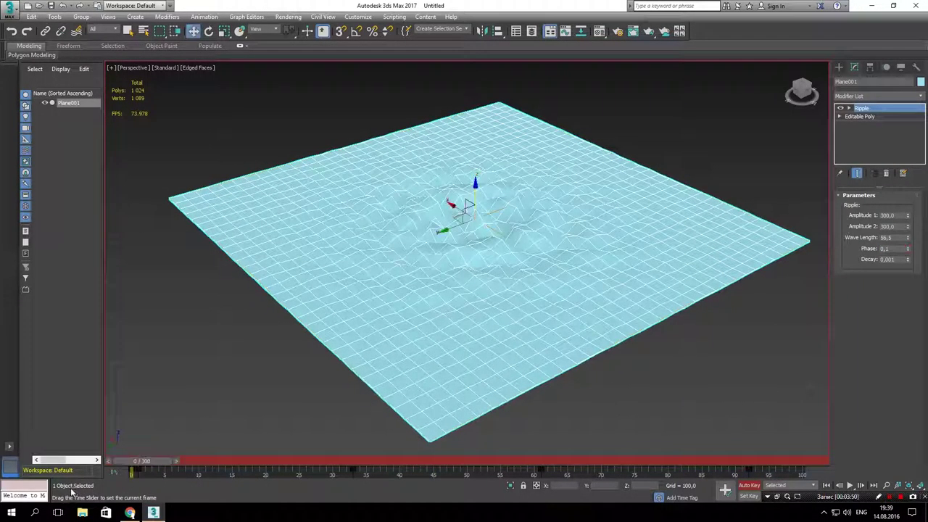
pyautogui.click(849, 487)
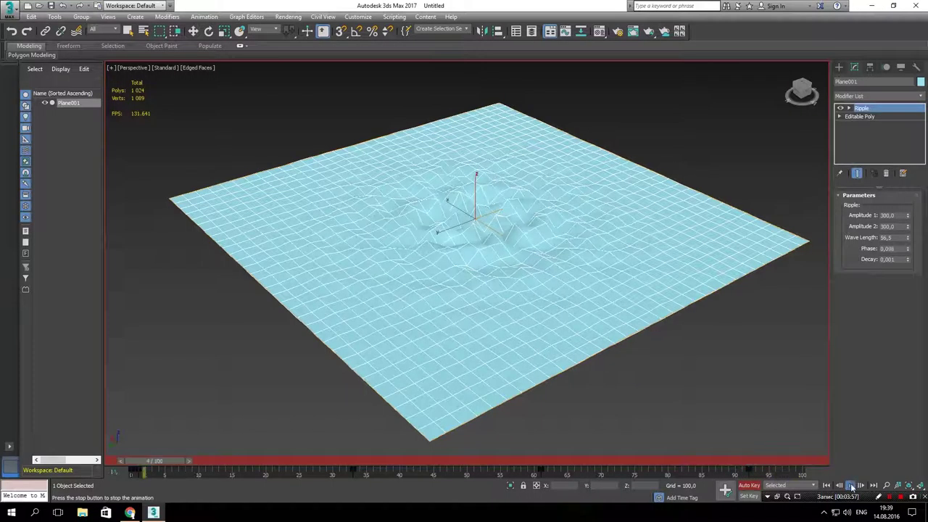
pyautogui.click(751, 485)
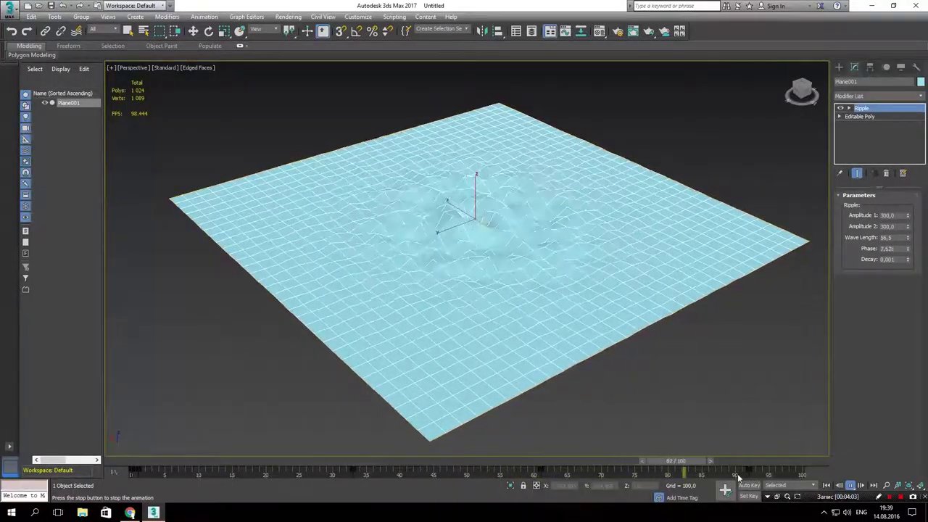
pyautogui.click(852, 488)
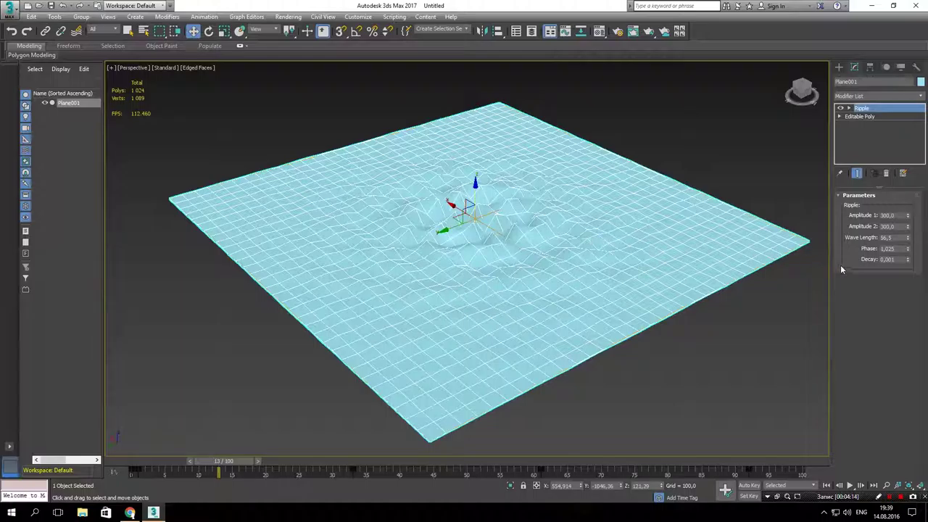
# - Increase the Ripple Decay to 0,003 and replay the animation from the first frame
pyautogui.moveTo(910, 262); pyautogui.dragTo(910, 255)
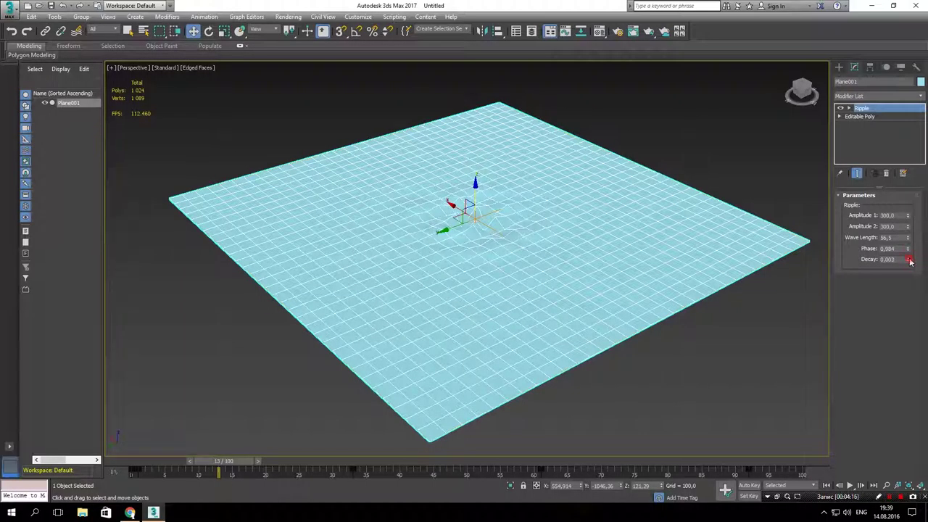
pyautogui.click(850, 485)
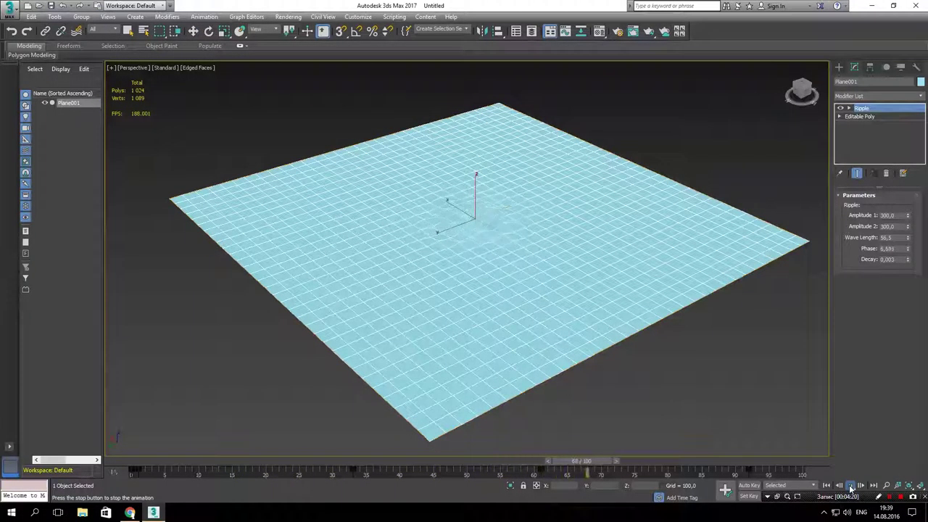
pyautogui.click(850, 485)
pyautogui.press('w')
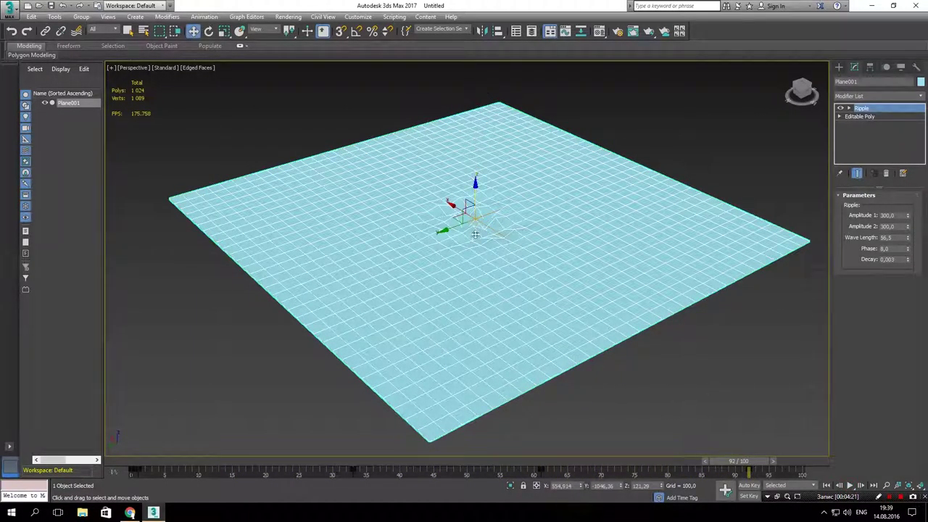
pyautogui.moveTo(720, 466); pyautogui.dragTo(413, 454)
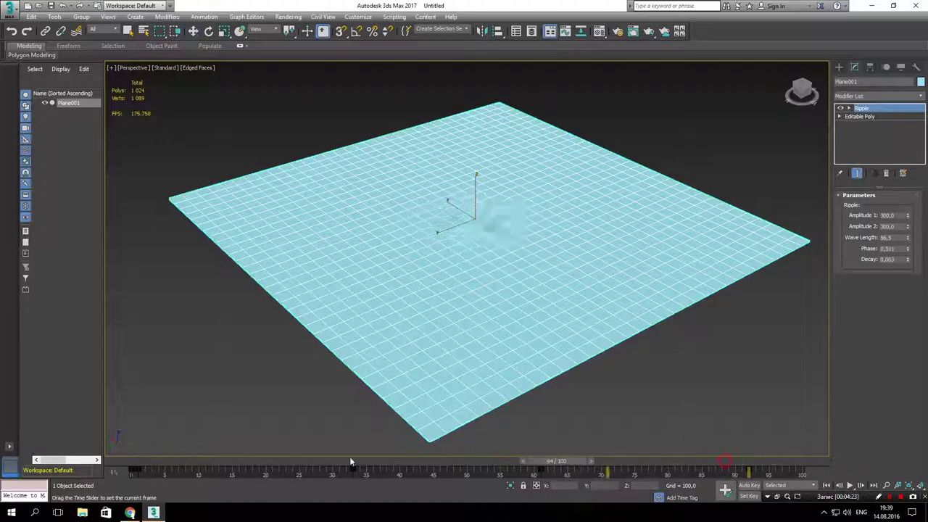
pyautogui.click(849, 486)
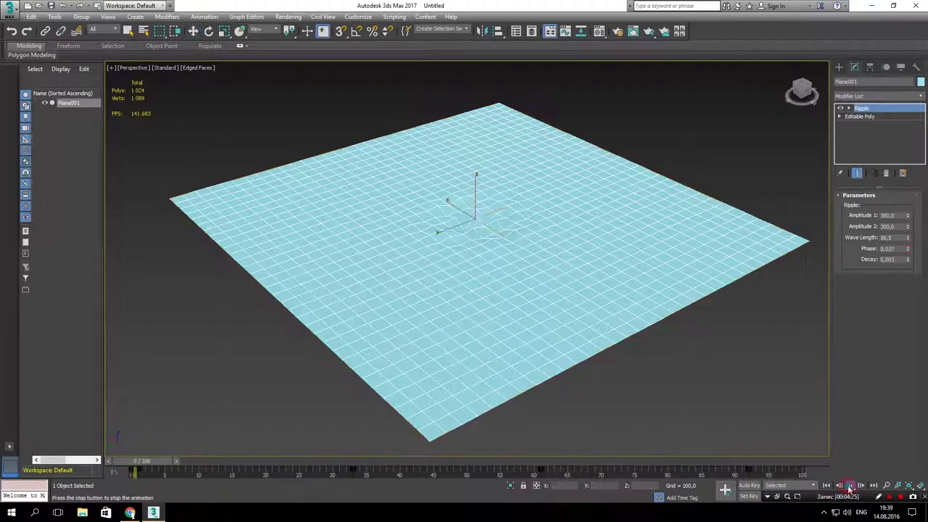